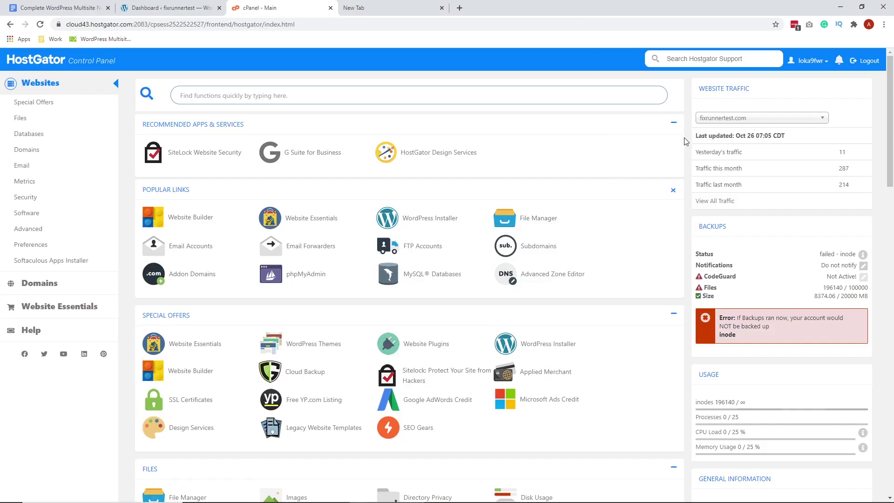
# Step: Add subdomain * under fixrunnertest.com in cPanel Subdomains, using the _wildcard_.fixrunnertest.com document root
pyautogui.middleClick(640, 117)
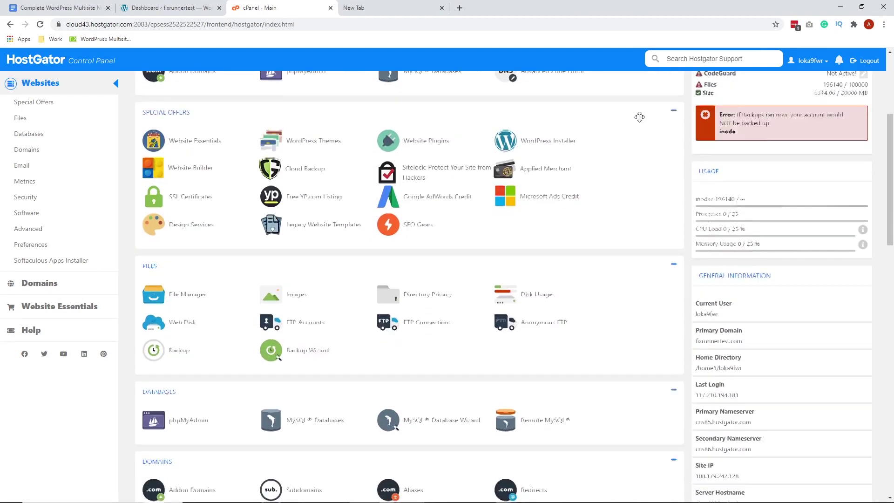
pyautogui.click(304, 321)
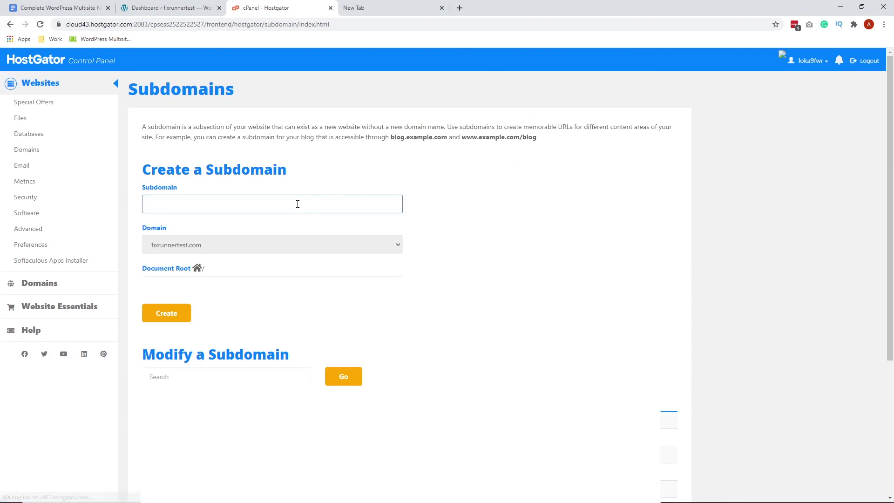
pyautogui.write('*')
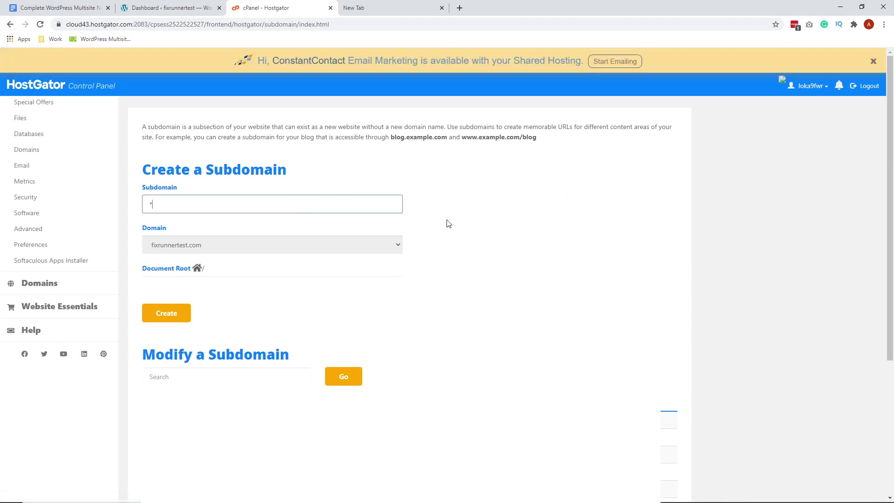
pyautogui.click(346, 247)
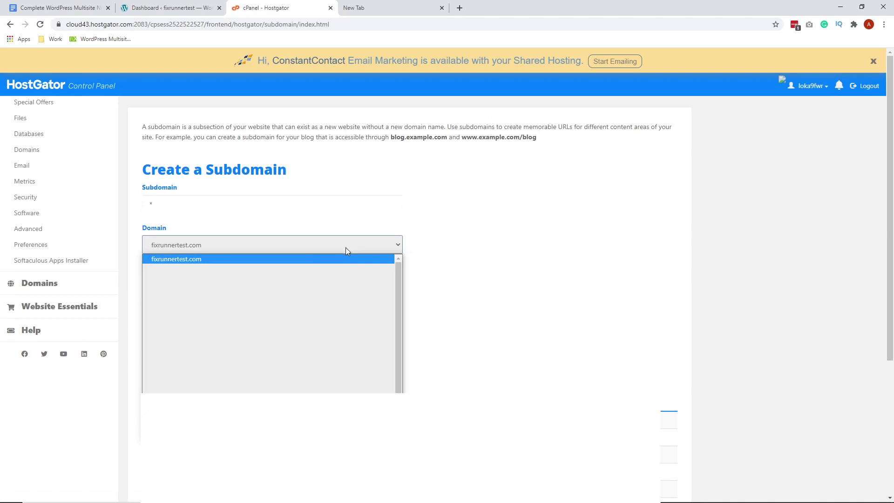
pyautogui.click(301, 260)
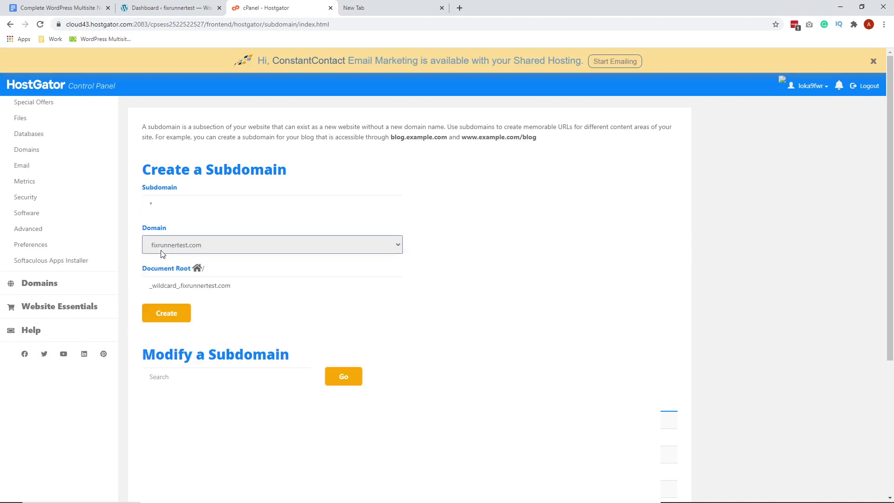
pyautogui.click(616, 238)
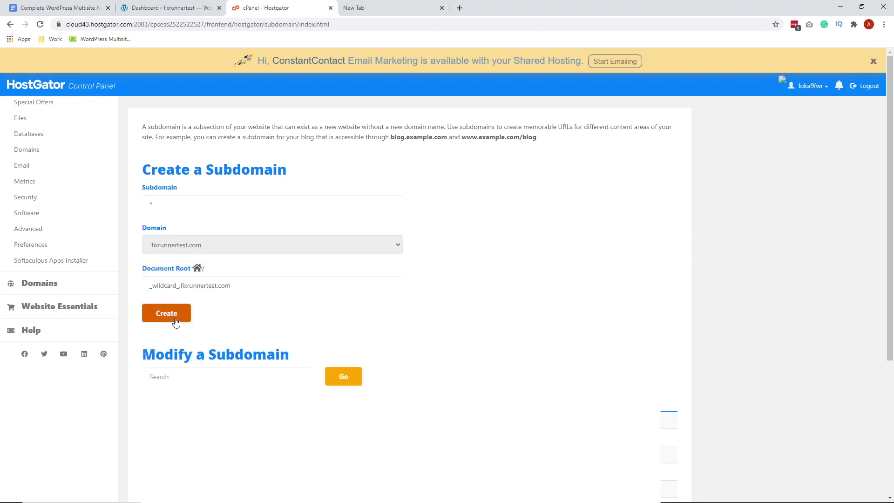
pyautogui.click(176, 322)
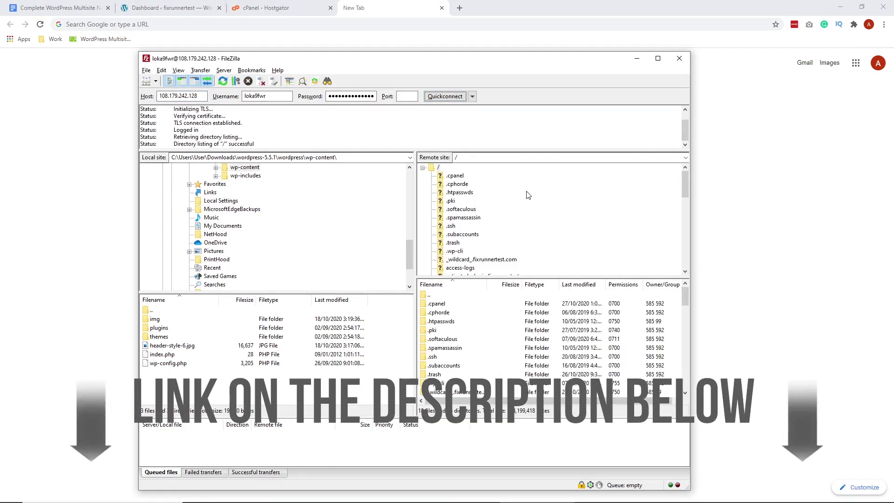
# Step: Load the server's public_html/wp-config.php into the editor with FileZilla's View/Edit
pyautogui.scroll(-8, 529, 194)
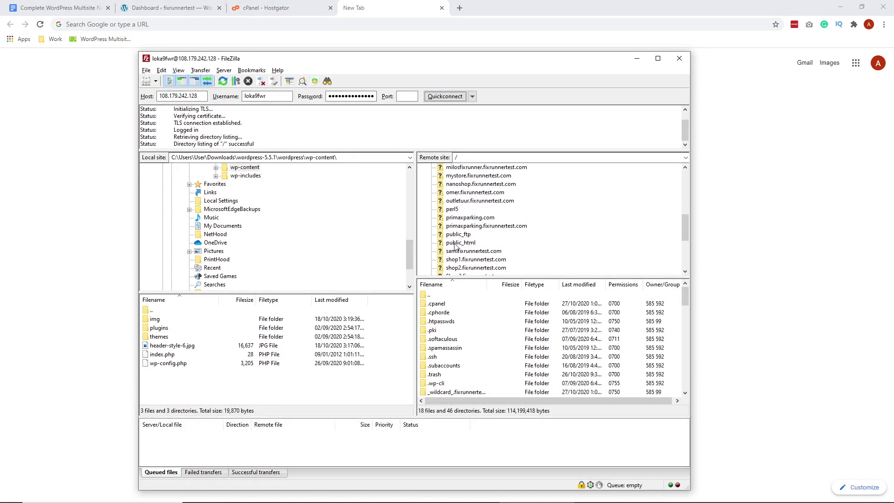
pyautogui.click(455, 243)
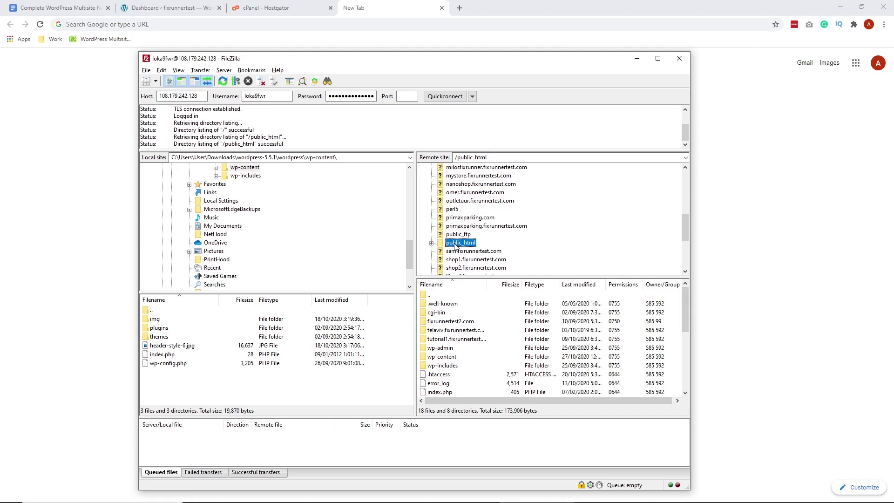
pyautogui.scroll(-3, 468, 308)
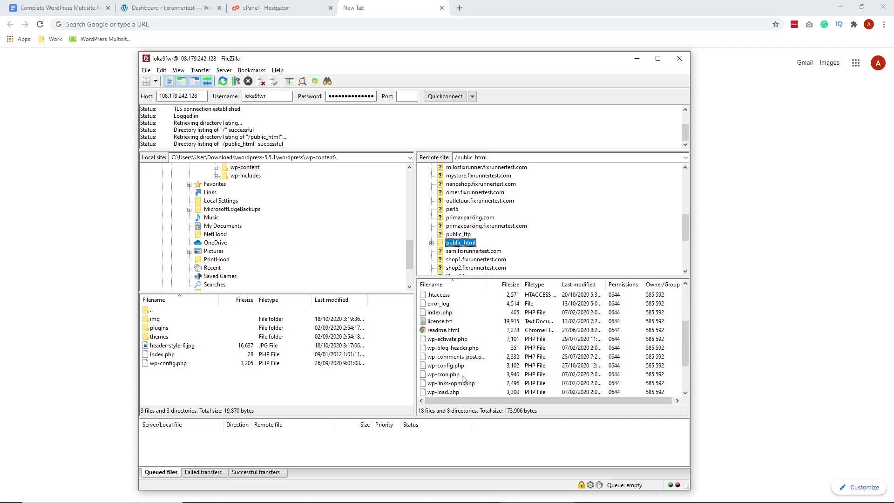
pyautogui.click(449, 366)
pyautogui.rightClick(449, 366)
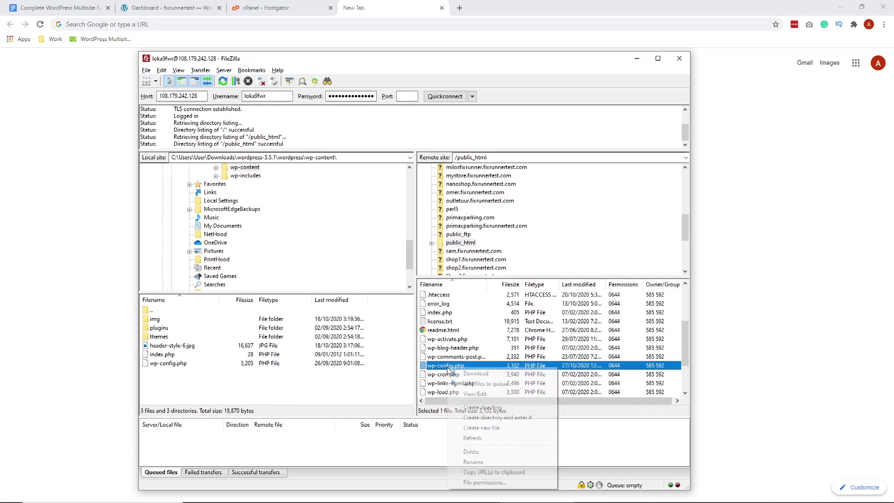
pyautogui.click(493, 394)
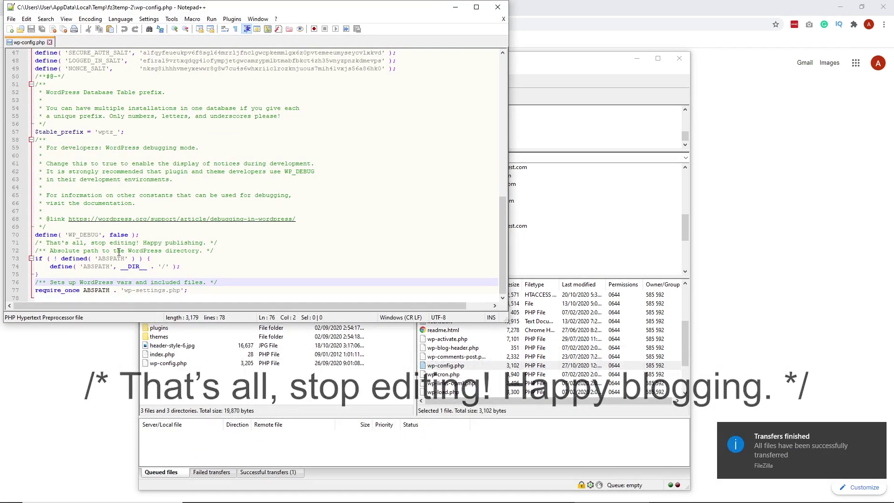
# Step: Paste define( 'WP_ALLOW_MULTISITE', true ); after the WP_DEBUG line, replacing its curly quotes with straight ones
pyautogui.click(151, 235)
pyautogui.press('Return')
pyautogui.write('define( ‘WP_ALLOW_MULTISITE’, true );')
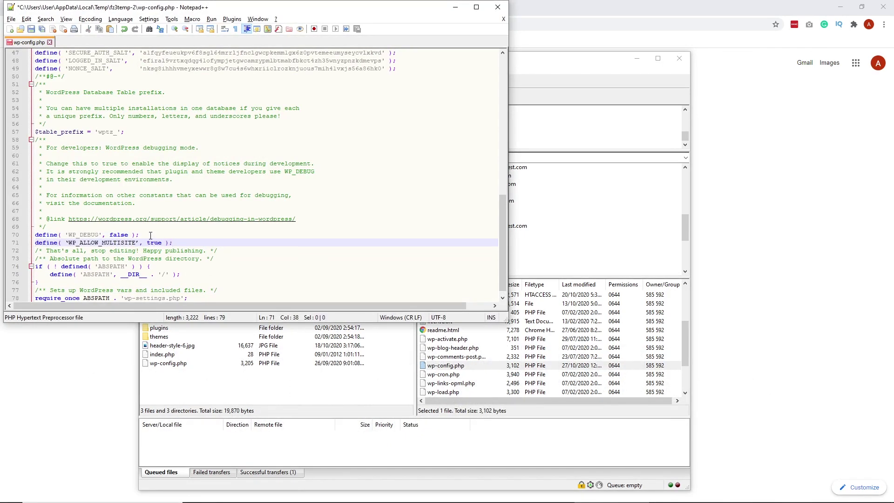
pyautogui.click(68, 242)
pyautogui.press('BackSpace')
pyautogui.write("'")
pyautogui.click(138, 242)
pyautogui.press('BackSpace')
pyautogui.write("'")
# Step: Save wp-config.php, close Notepad++ and confirm uploading it back to the server
pyautogui.click(11, 19)
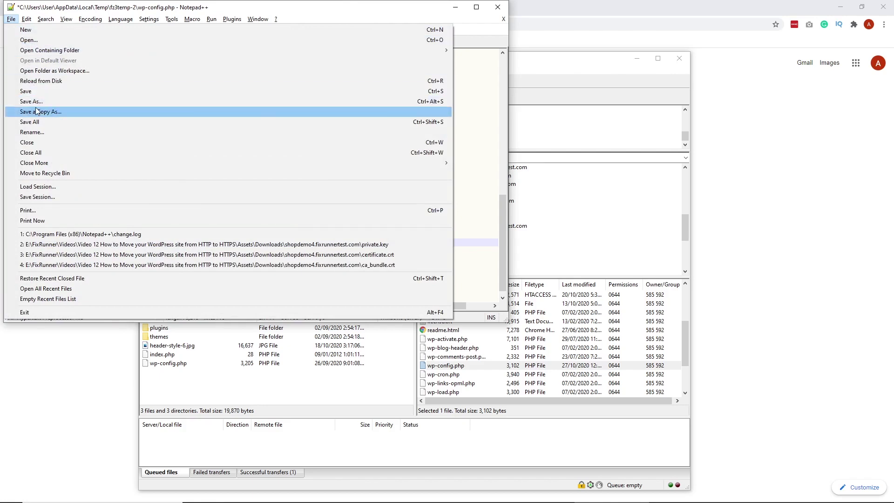
pyautogui.click(28, 91)
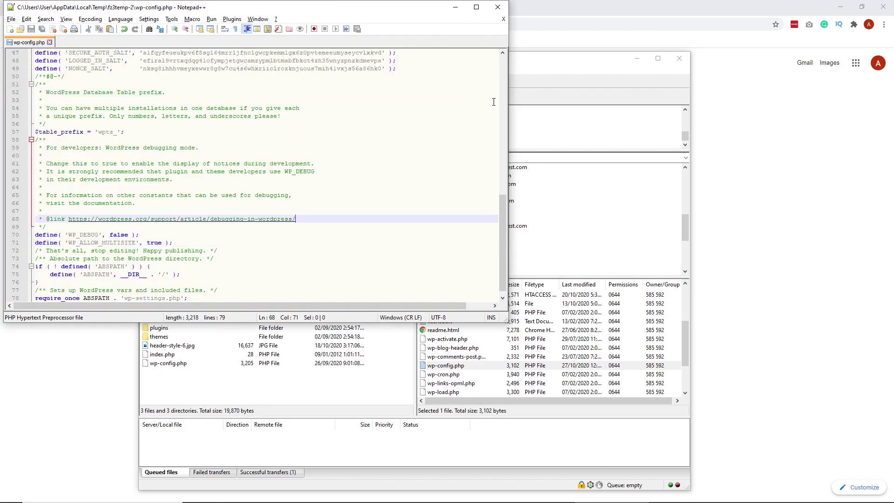
pyautogui.click(498, 7)
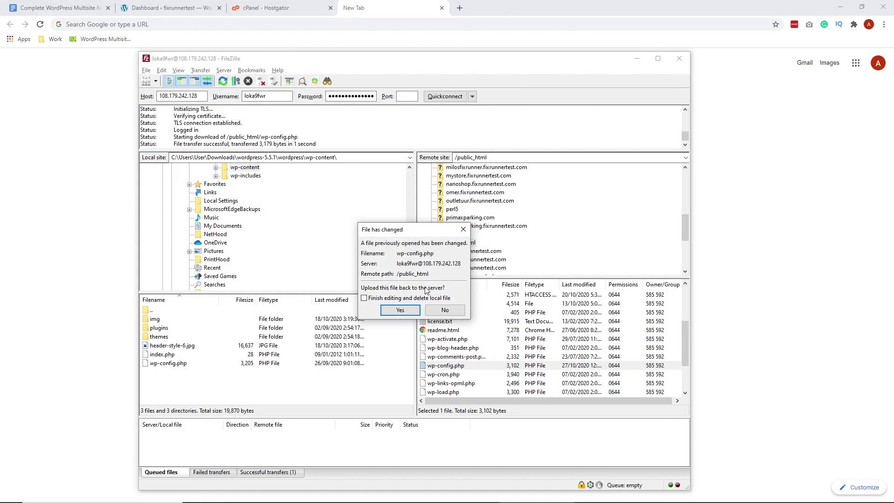
pyautogui.click(404, 310)
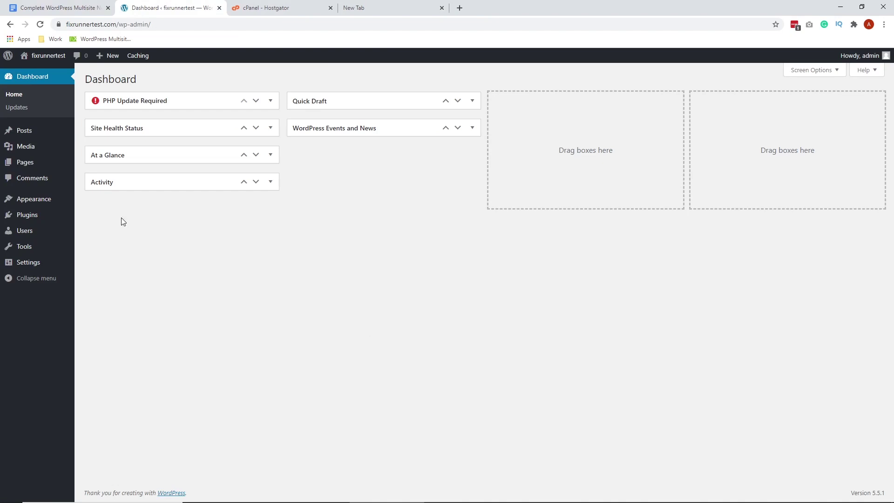
# Step: Select all installed plugins and apply the Deactivate bulk action, turning off Really Simple SSL
pyautogui.moveTo(20, 218)
pyautogui.click(101, 217)
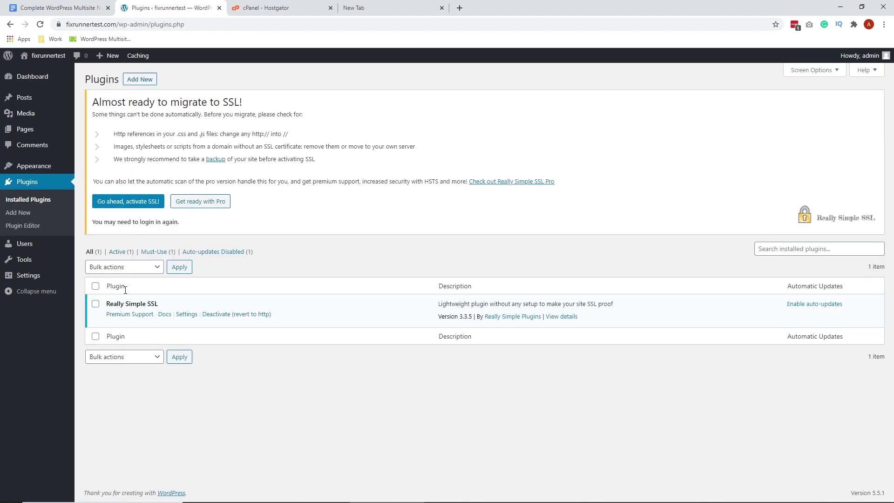
pyautogui.click(96, 287)
pyautogui.click(136, 270)
pyautogui.click(147, 292)
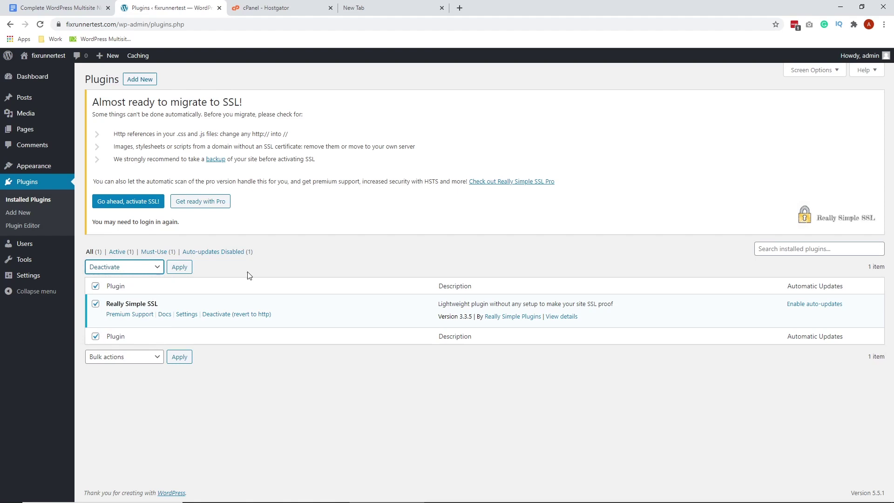
pyautogui.click(250, 274)
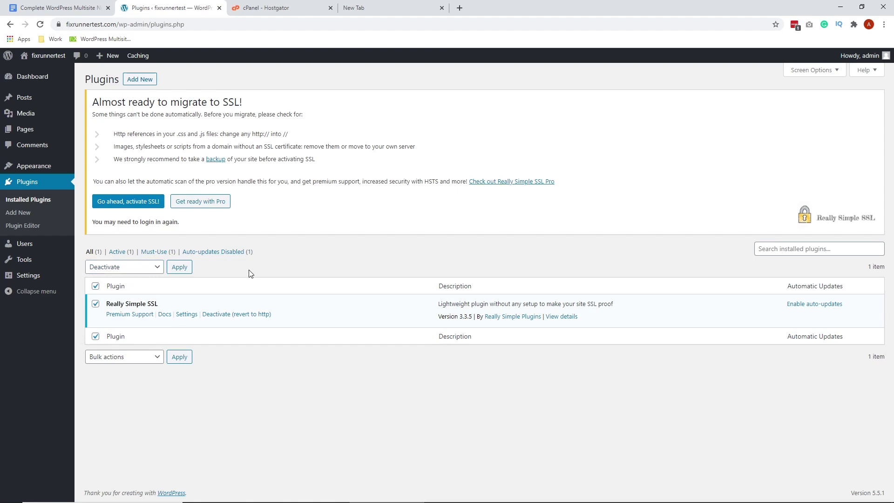
pyautogui.click(180, 268)
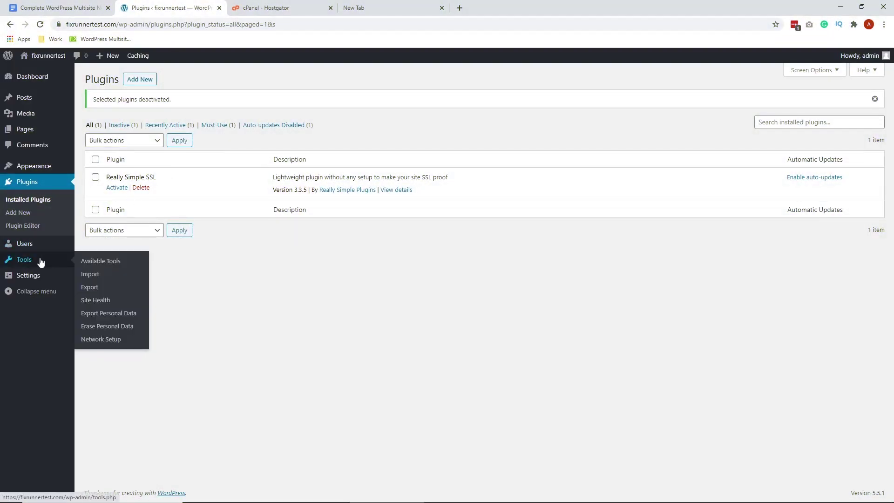
# Step: Install the network from Tools > Network Setup, keeping the title 'fixrunnertest Sites' and the admin email
pyautogui.click(101, 340)
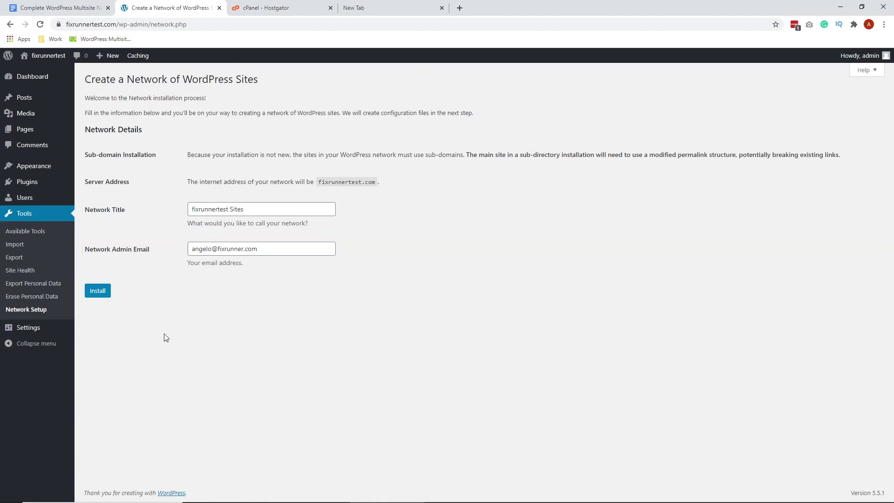
pyautogui.click(98, 291)
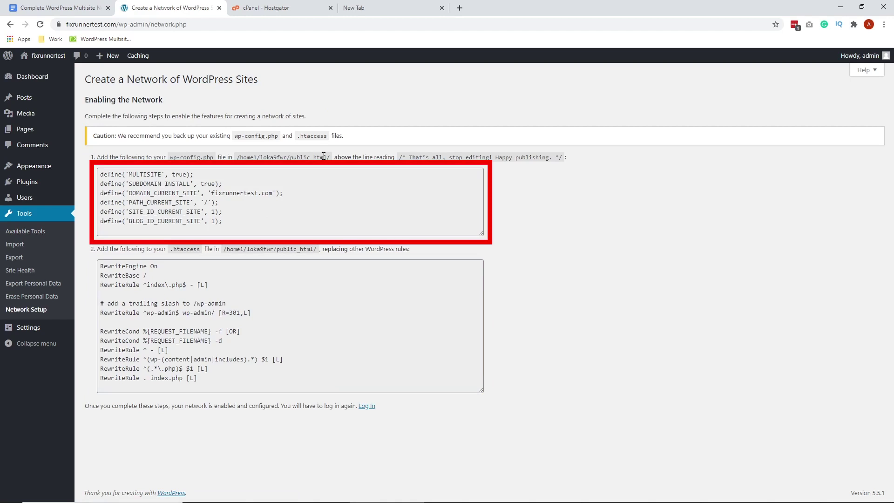
# Step: Copy the six multisite define lines from the WordPress network setup page
pyautogui.click(272, 217)
pyautogui.hotkey('ctrl', 'a')
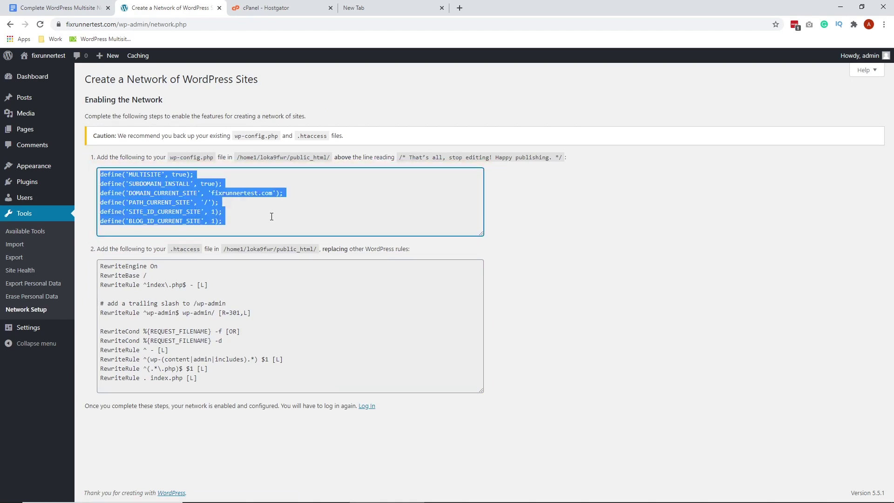
pyautogui.rightClick(181, 189)
pyautogui.click(235, 192)
pyautogui.click(418, 202)
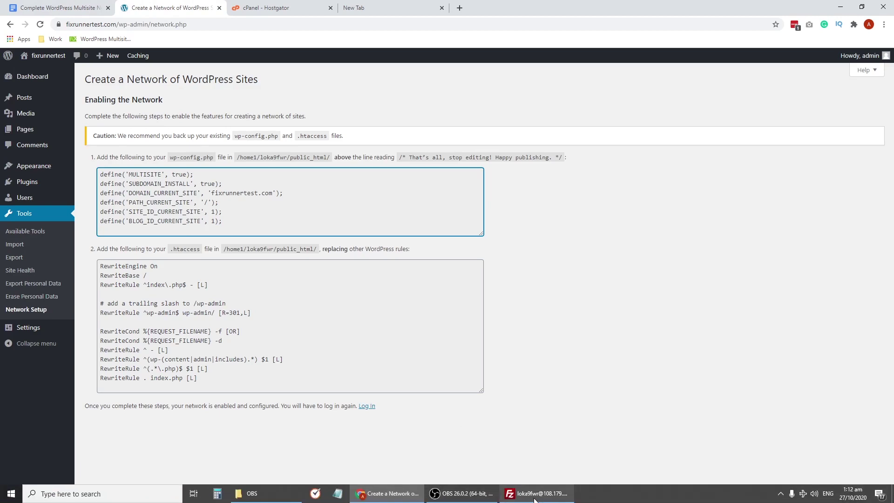
# Step: Reopen the server's wp-config.php and paste the define lines right below WP_ALLOW_MULTISITE
pyautogui.click(538, 494)
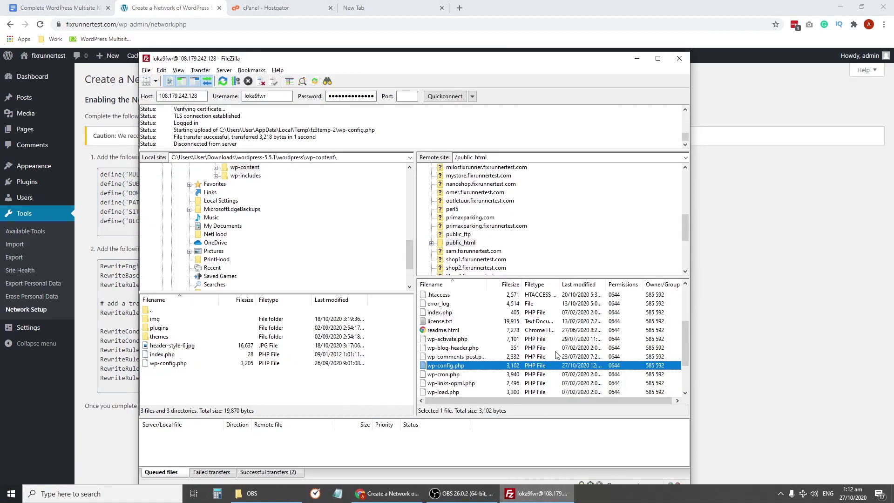
pyautogui.rightClick(448, 366)
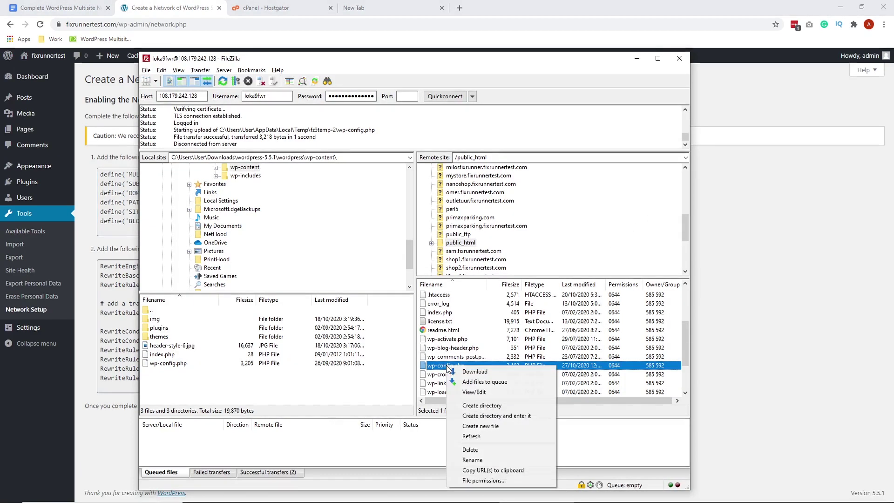
pyautogui.click(487, 393)
pyautogui.click(552, 376)
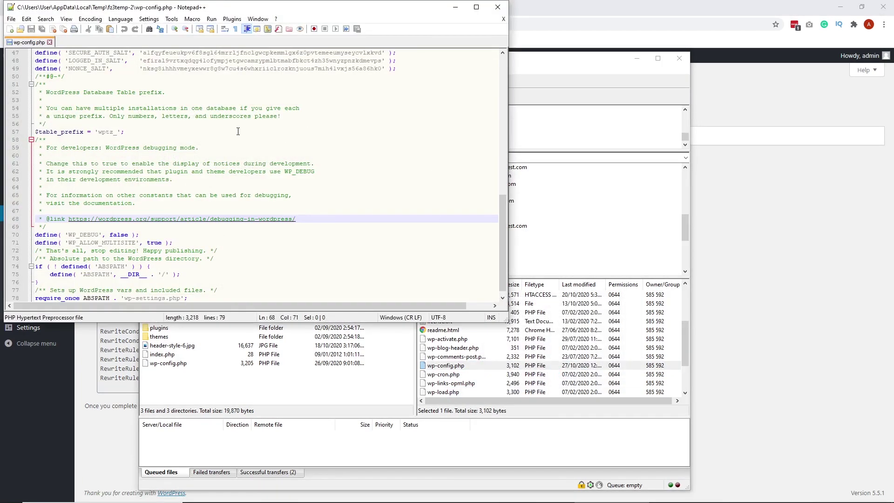
pyautogui.scroll(-1, 75, 243)
pyautogui.click(185, 236)
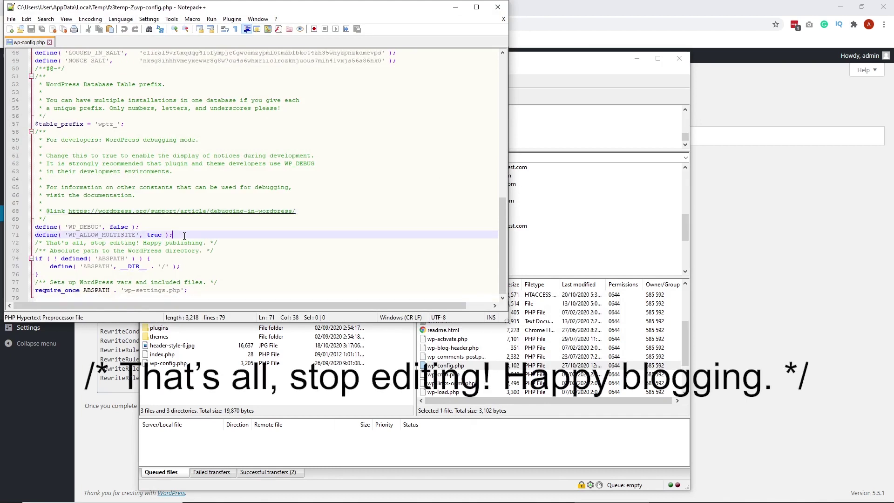
pyautogui.press('Return')
pyautogui.hotkey('ctrl', 'v')
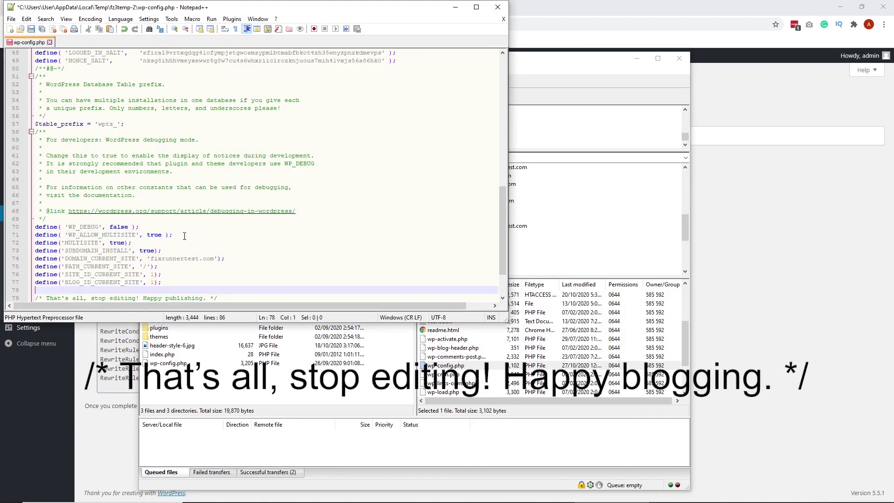
pyautogui.press('BackSpace')
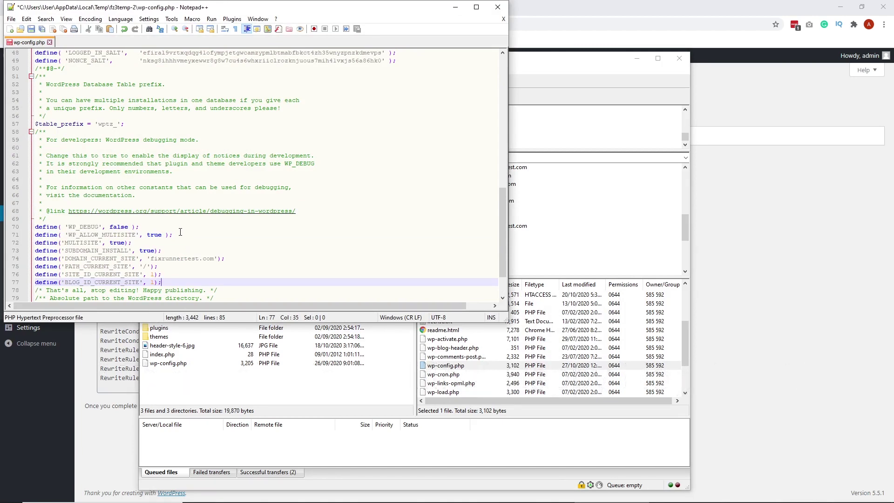
# Step: Save wp-config.php, close Notepad++ and confirm the upload to the server
pyautogui.click(11, 19)
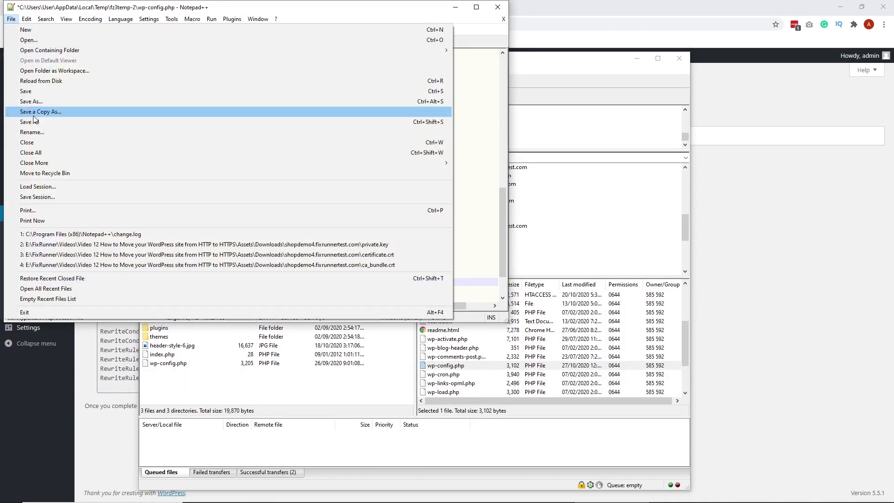
pyautogui.click(45, 91)
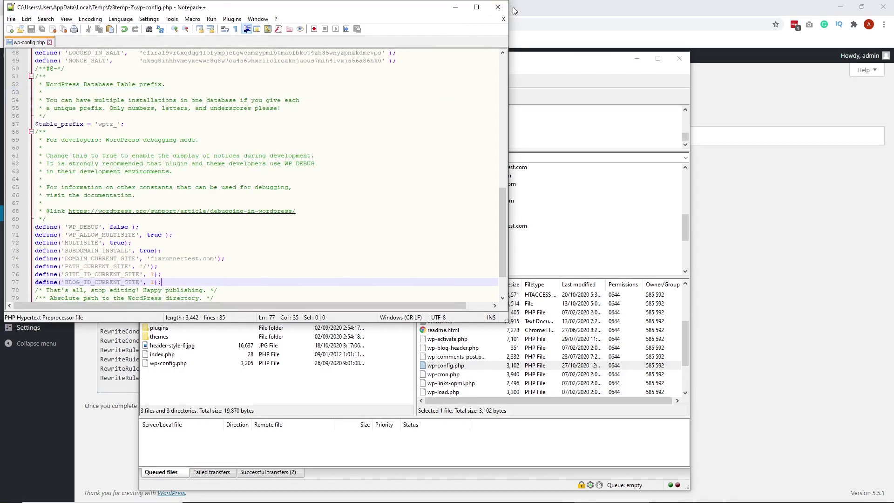
pyautogui.click(497, 8)
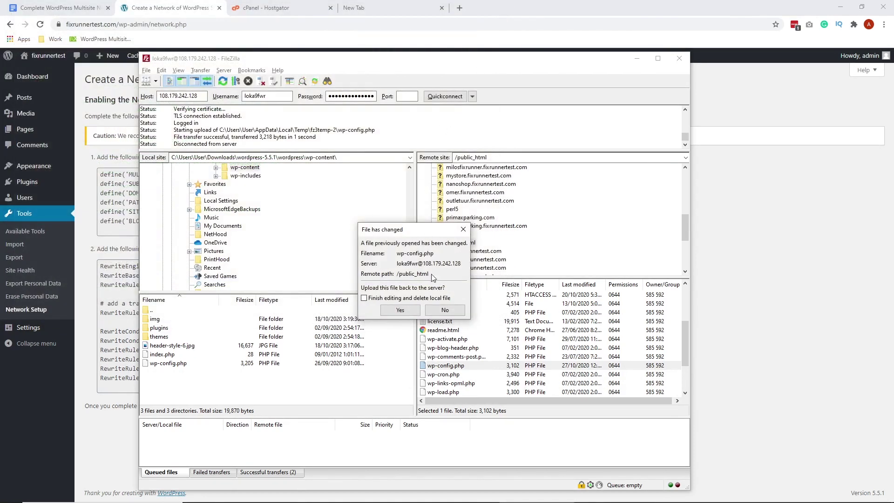
pyautogui.click(404, 312)
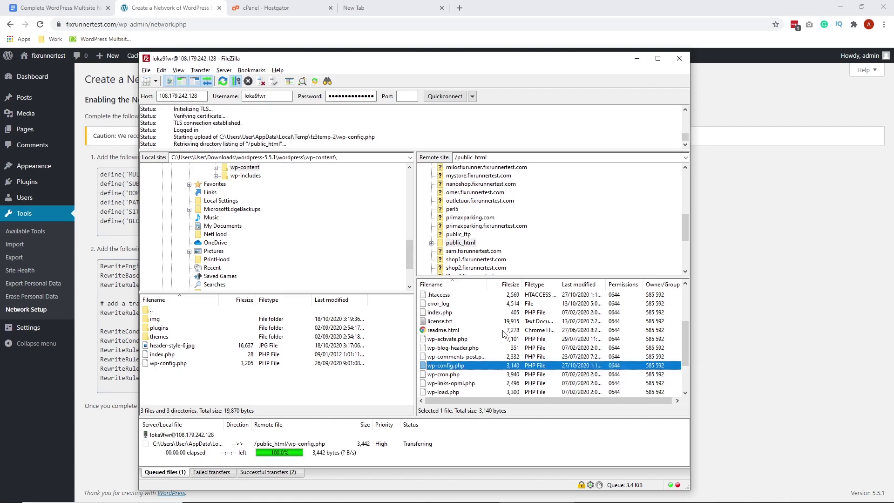
# Step: Copy all the multisite .htaccess rewrite rules from the Enabling the Network page
pyautogui.hotkey('alt', 'Tab')
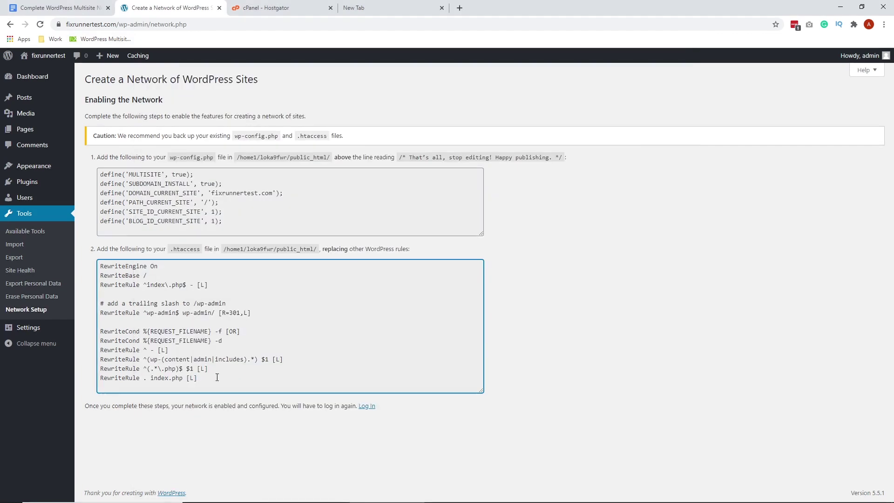
pyautogui.hotkey('ctrl', 'a')
pyautogui.rightClick(208, 322)
pyautogui.click(209, 321)
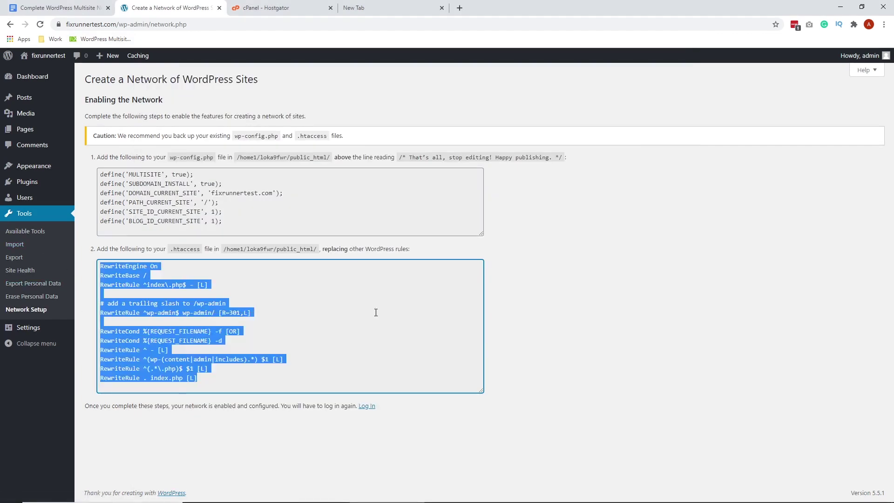
pyautogui.click(627, 275)
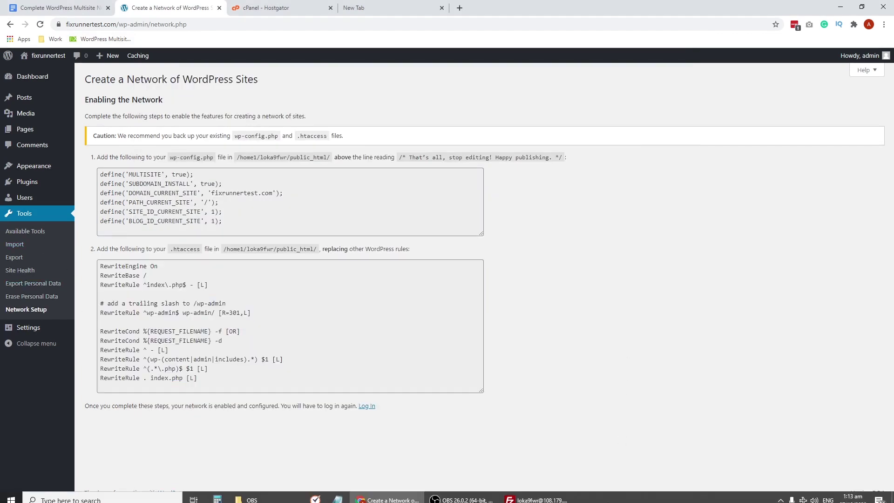
# Step: Open the server's .htaccess and replace its six old rewrite lines with the multisite rules
pyautogui.click(536, 493)
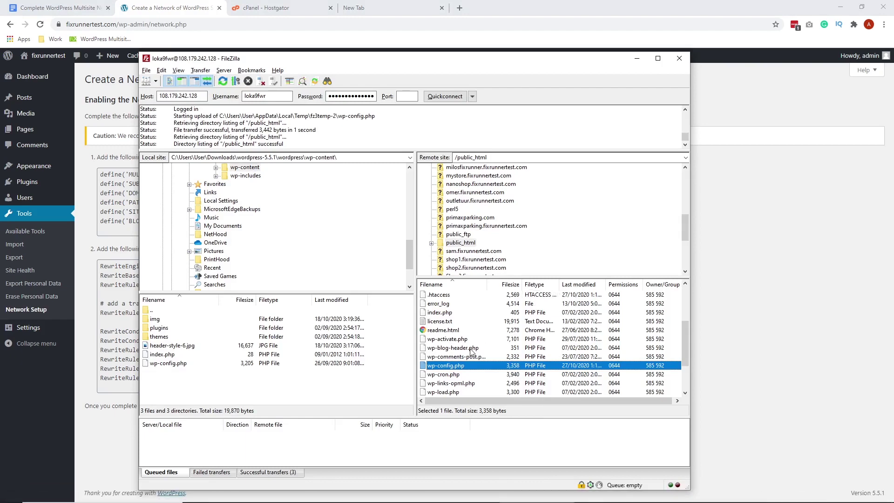
pyautogui.click(440, 295)
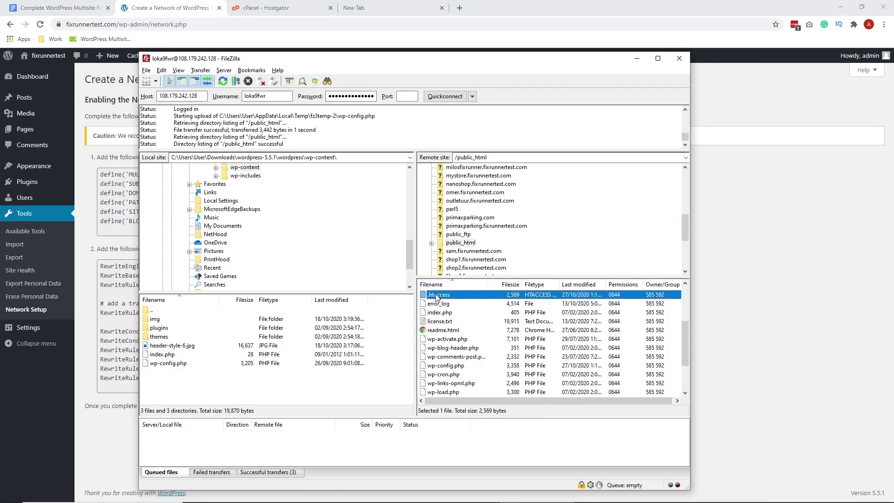
pyautogui.rightClick(442, 297)
pyautogui.click(490, 324)
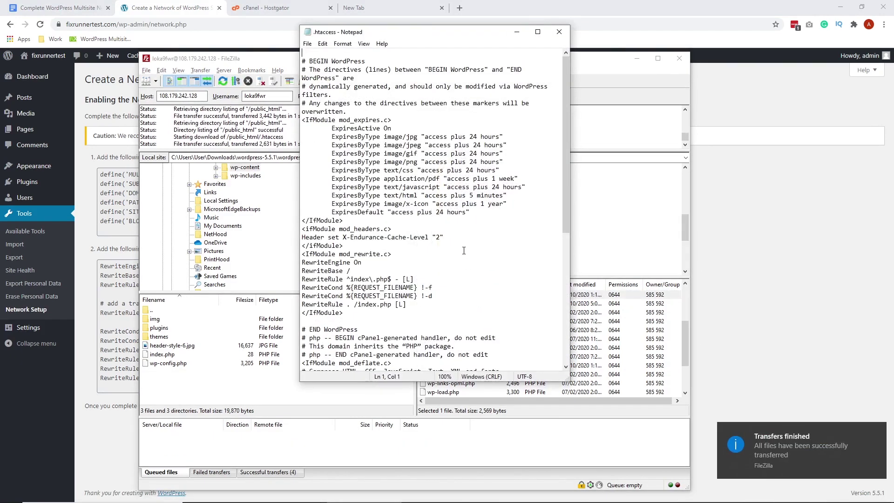
pyautogui.click(461, 239)
pyautogui.moveTo(407, 254); pyautogui.dragTo(303, 212)
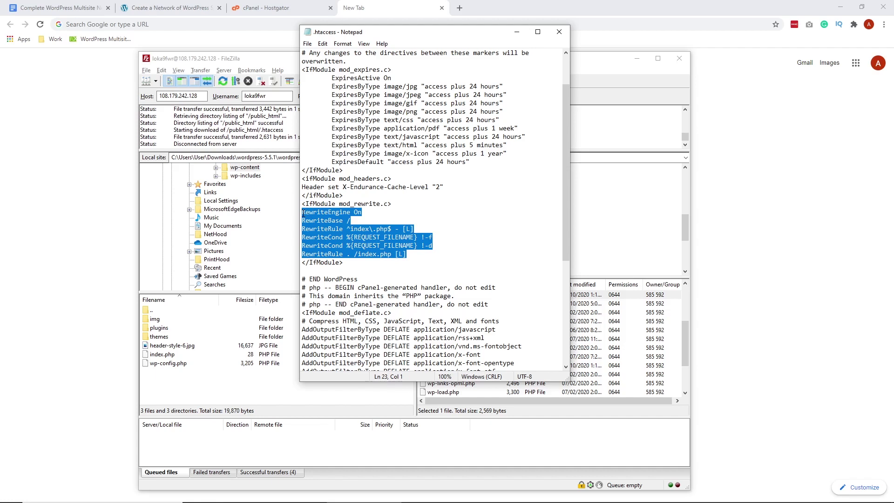
pyautogui.hotkey('ctrl', 'v')
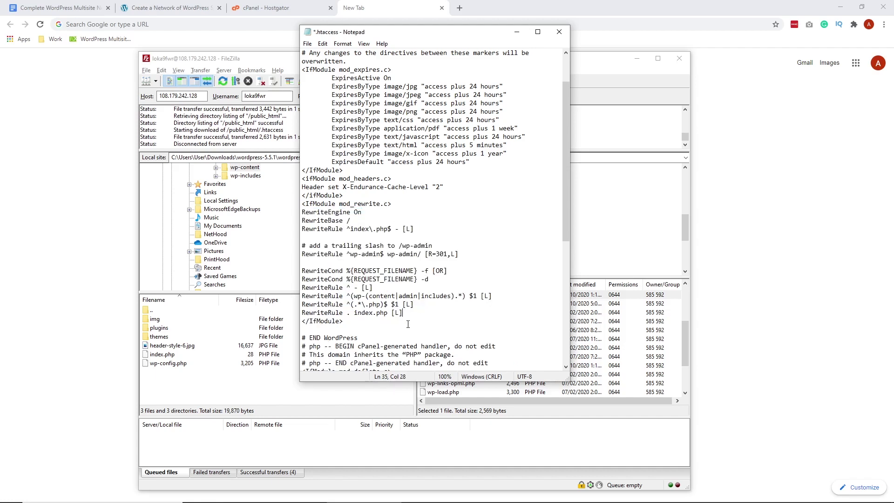
pyautogui.moveTo(415, 312); pyautogui.dragTo(303, 213)
pyautogui.click(490, 250)
# Step: Save .htaccess, close the editor and confirm uploading it to the server
pyautogui.click(308, 44)
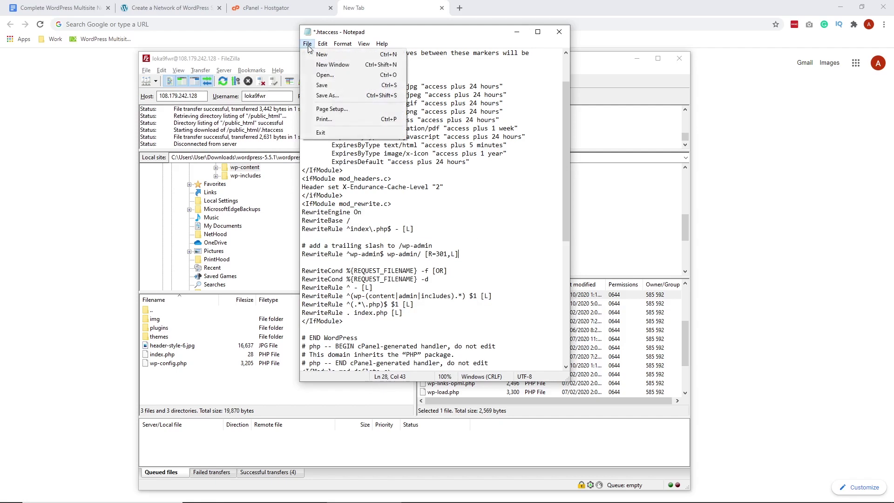
pyautogui.click(340, 88)
pyautogui.click(560, 32)
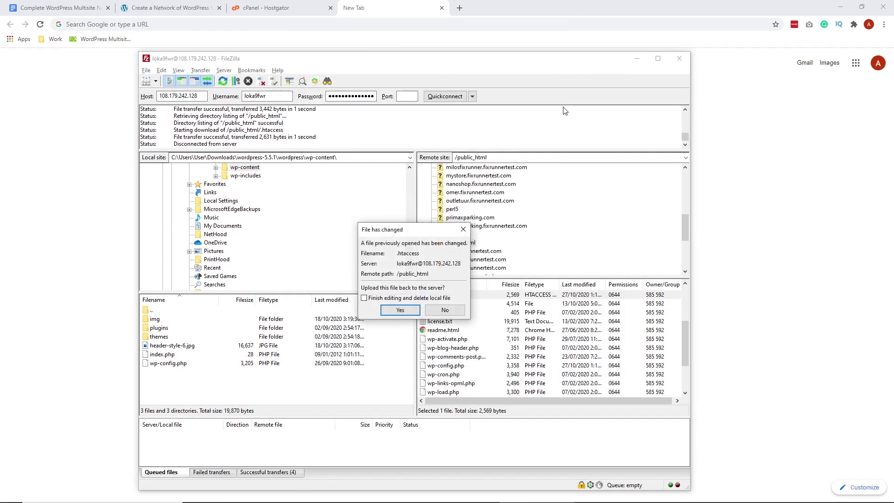
pyautogui.click(419, 312)
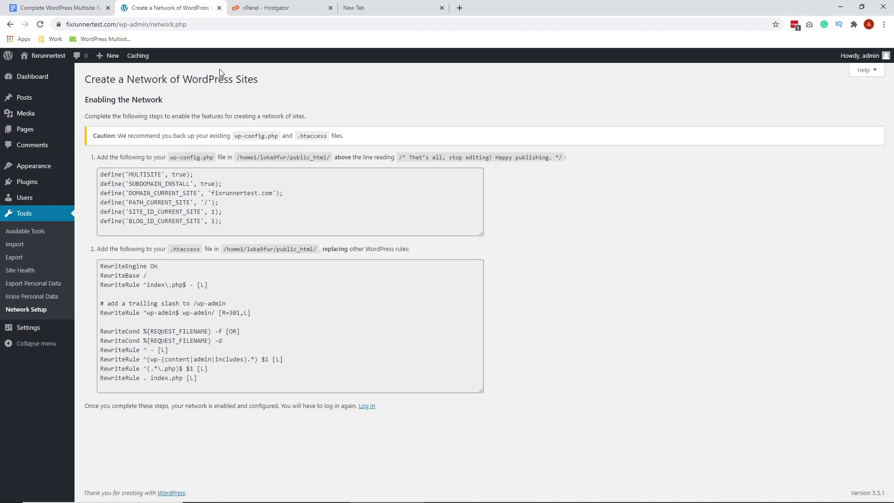
# Step: Follow the Log In link on the setup page and sign back into WordPress
pyautogui.click(367, 406)
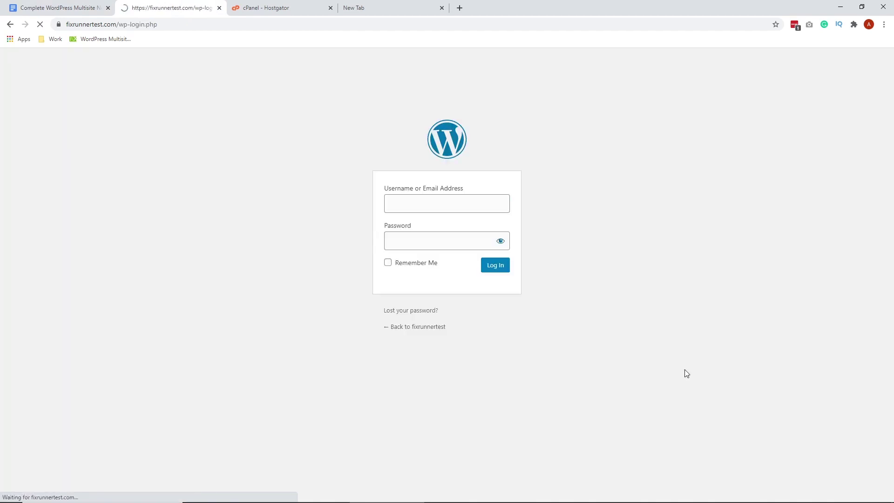
pyautogui.click(495, 265)
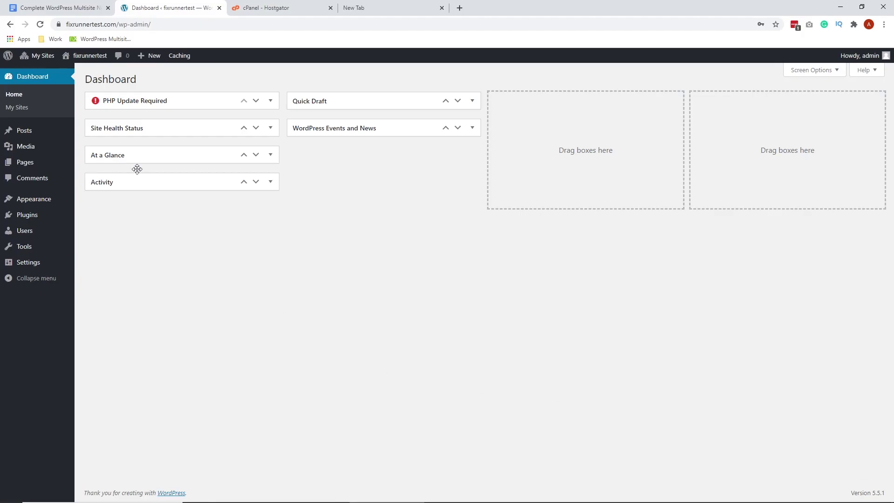
# Step: Go to My Sites > Network Admin > Dashboard in the admin toolbar
pyautogui.moveTo(47, 55)
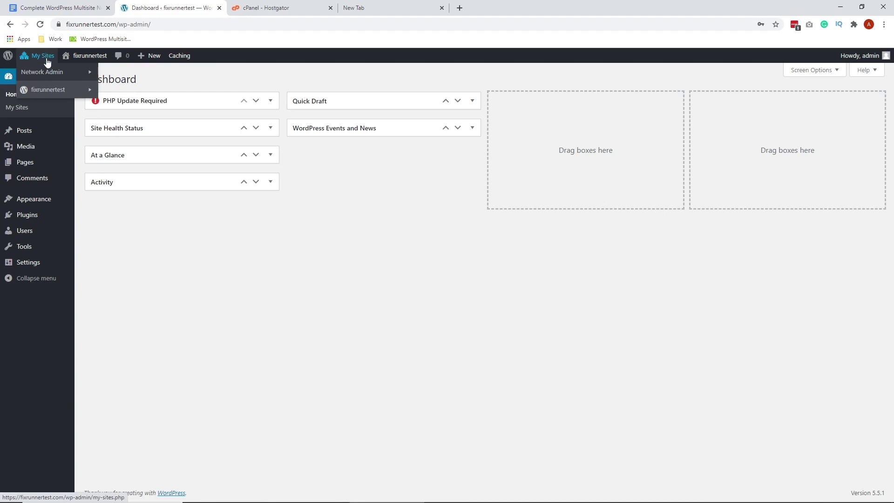
pyautogui.moveTo(48, 72)
pyautogui.click(132, 73)
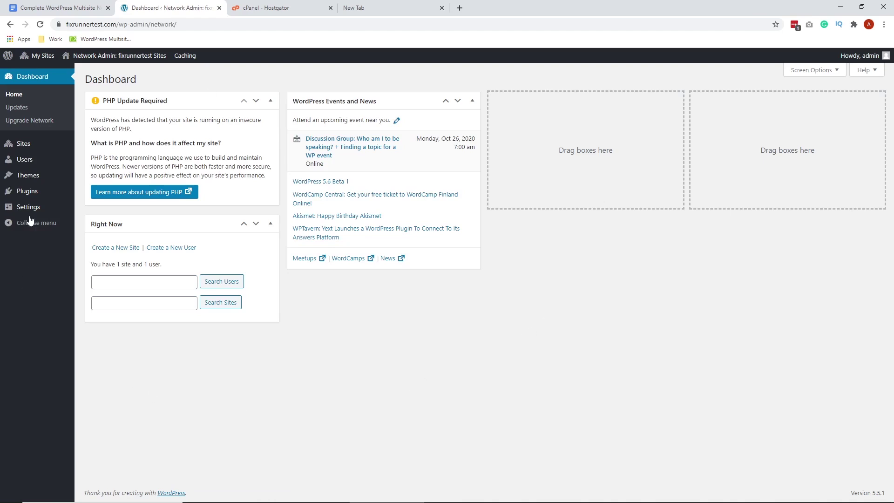
# Step: Go to Network Settings and review the Registration Settings and New Site Settings sections
pyautogui.moveTo(28, 209)
pyautogui.click(95, 212)
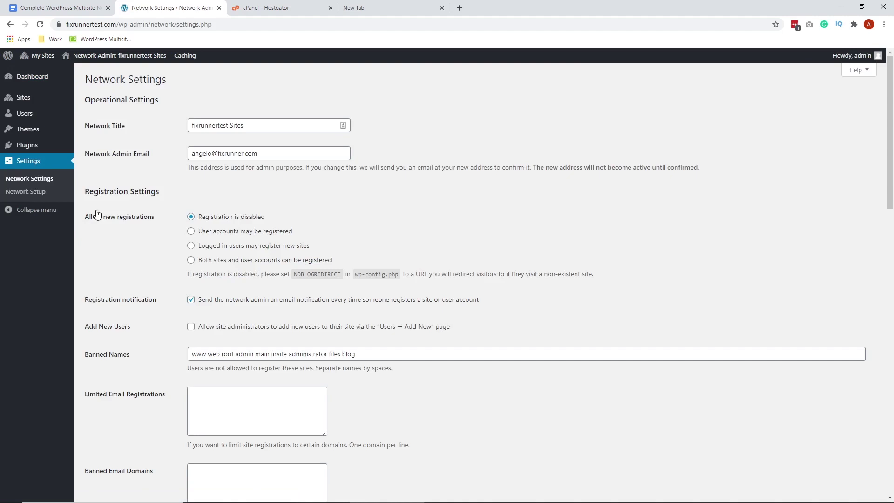
pyautogui.tripleClick(180, 194)
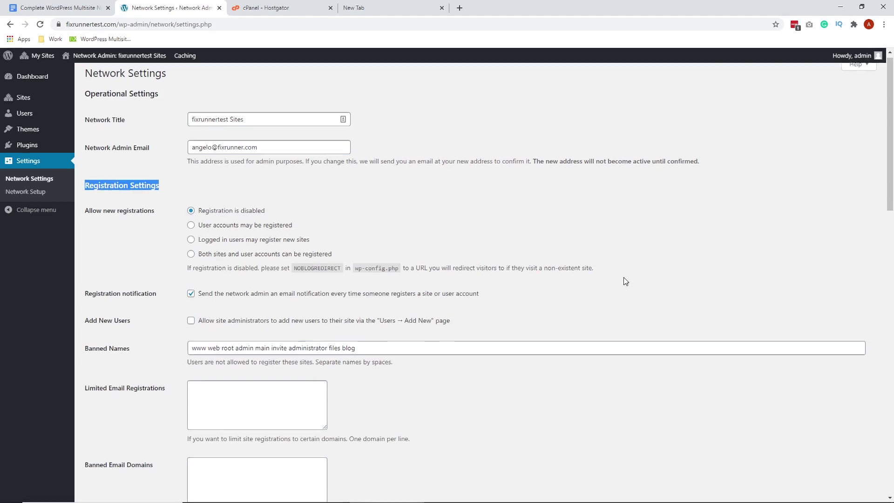
pyautogui.scroll(-8, 624, 278)
pyautogui.scroll(-1, 626, 281)
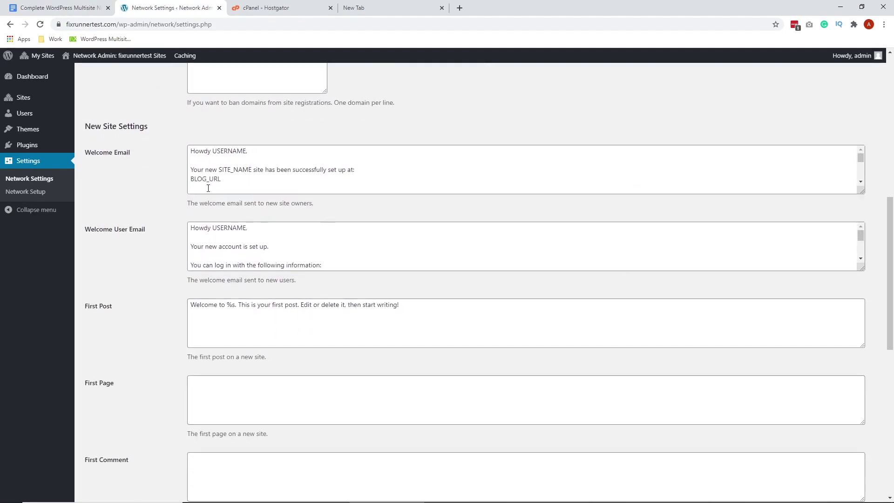
pyautogui.tripleClick(165, 126)
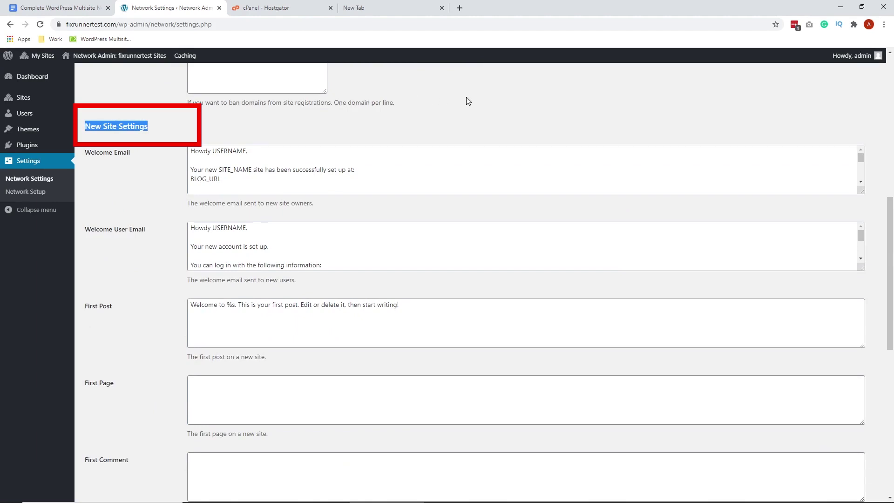
pyautogui.click(532, 124)
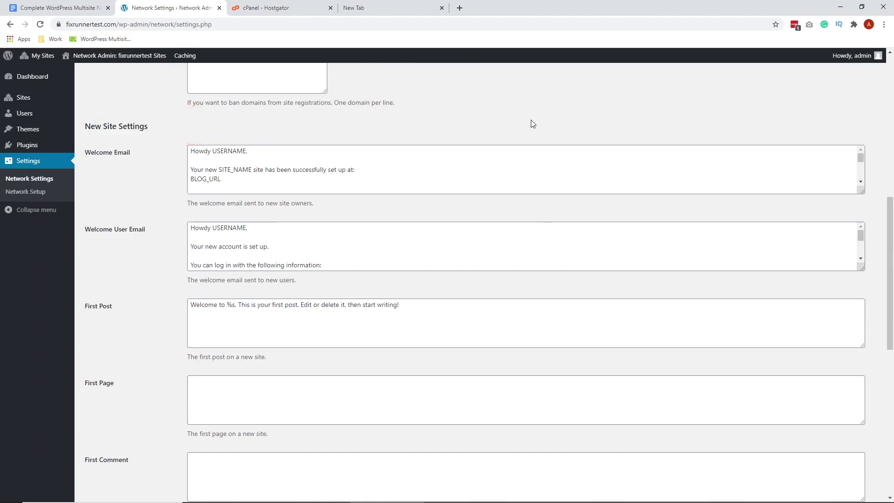
# Step: Look over the Upload, Language and Menu Settings sections, leaving all their defaults unchanged
pyautogui.scroll(-9, 533, 124)
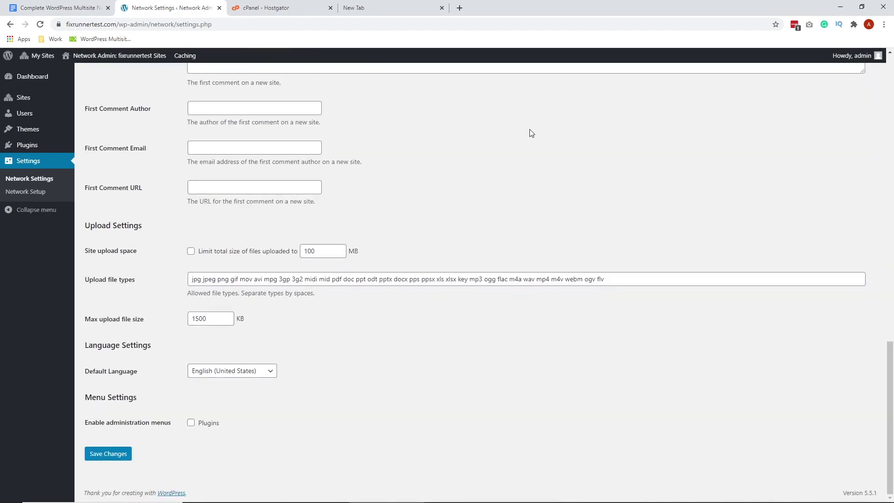
pyautogui.doubleClick(127, 228)
pyautogui.tripleClick(127, 228)
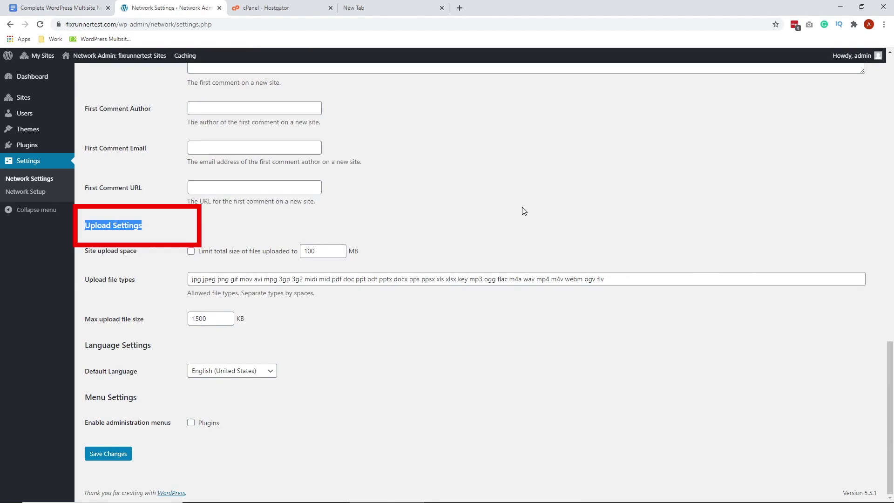
pyautogui.doubleClick(123, 347)
pyautogui.tripleClick(123, 347)
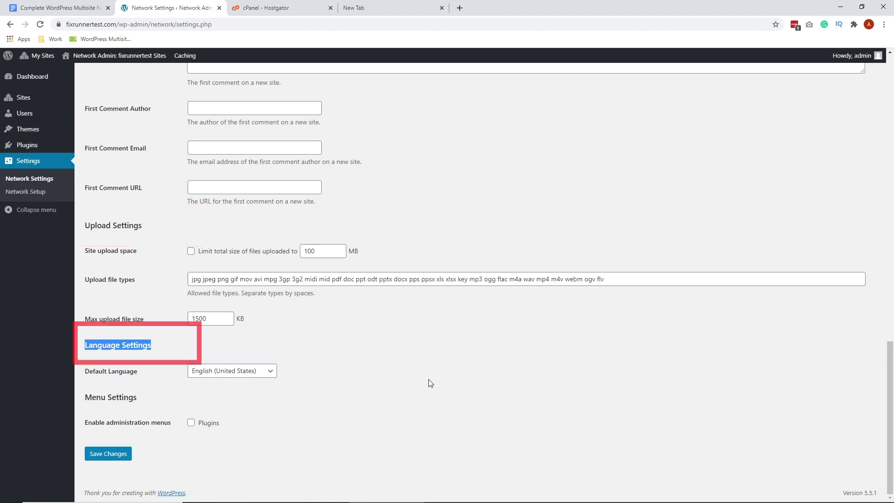
pyautogui.click(132, 397)
pyautogui.tripleClick(133, 396)
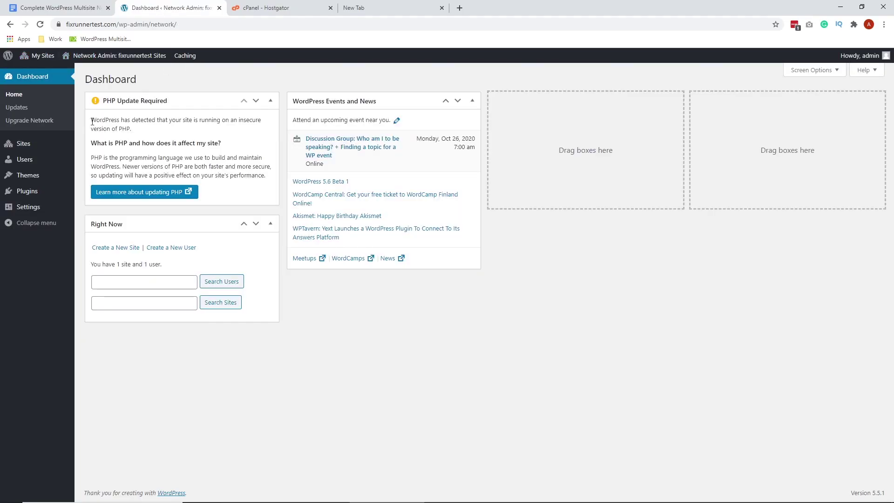
# Step: Start a new network site with mysubdomaintest1 as both its site address and site title
pyautogui.moveTo(39, 154)
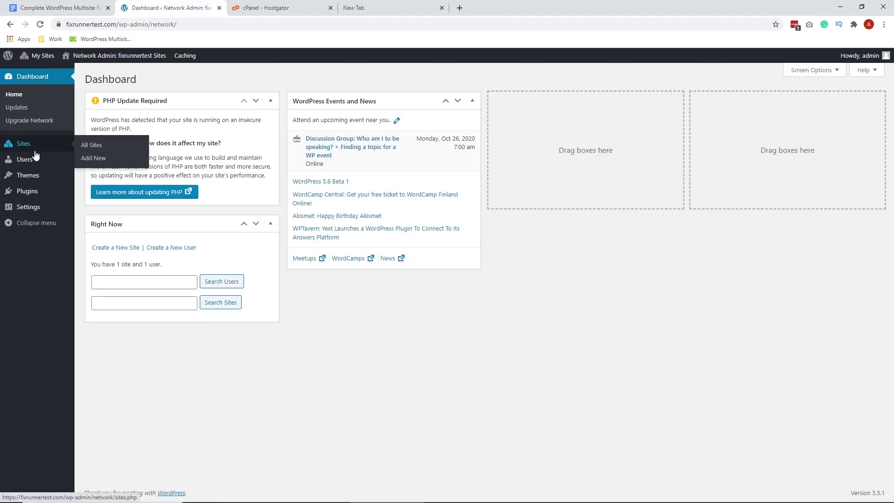
pyautogui.click(98, 147)
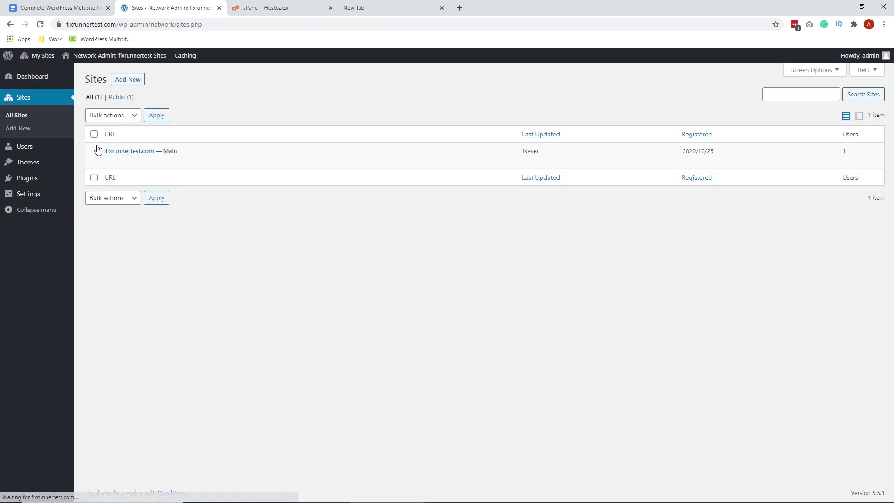
pyautogui.click(133, 80)
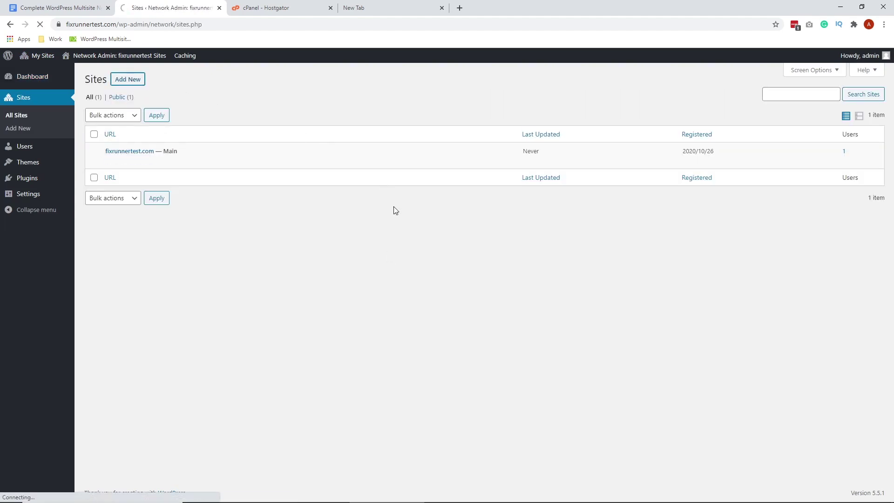
pyautogui.click(253, 120)
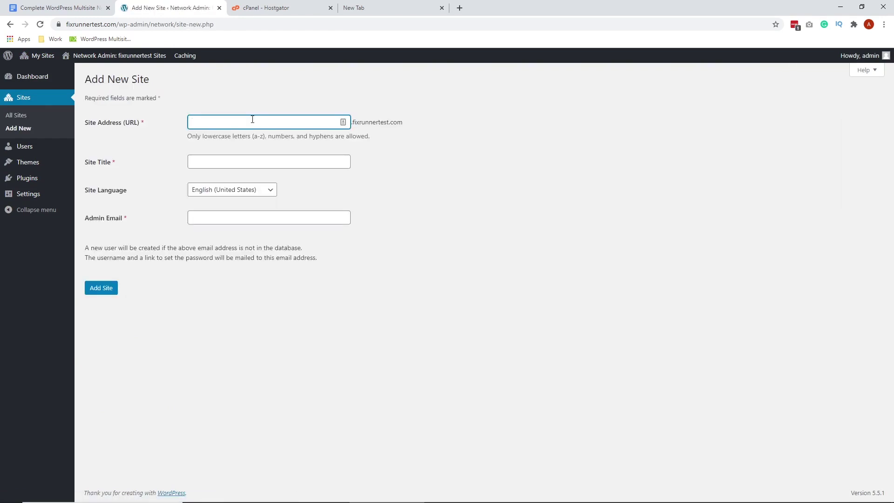
pyautogui.write('mysubdomaintes')
pyautogui.hotkey('ctrl', 'a')
pyautogui.hotkey('ctrl', 'c')
pyautogui.click(232, 164)
pyautogui.hotkey('ctrl', 'v')
# Step: Fill in the network admin's e-mail address and create the mysubdomaintest1 subsite
pyautogui.click(313, 215)
pyautogui.write('an')
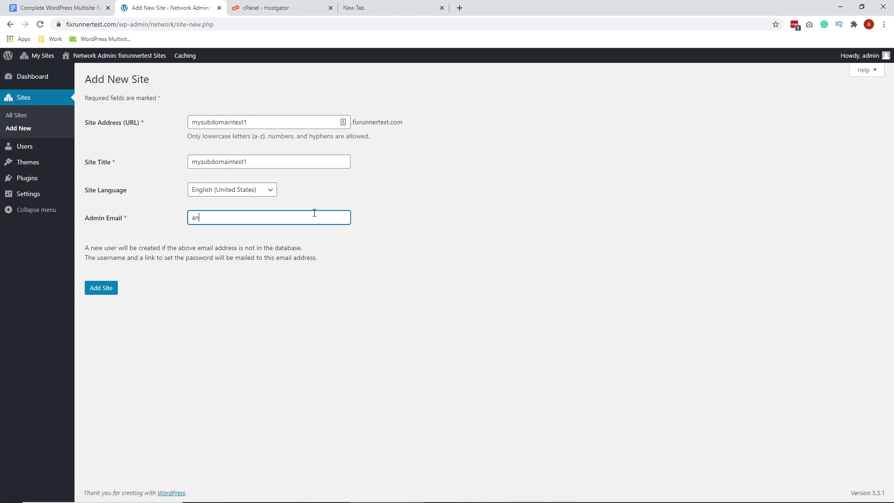
pyautogui.write('gelo')
pyautogui.press('Down')
pyautogui.press('Return')
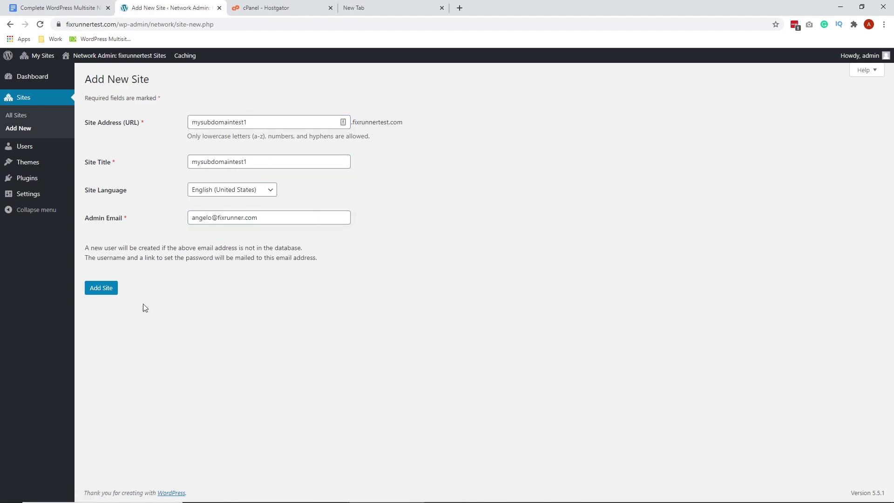
pyautogui.click(110, 291)
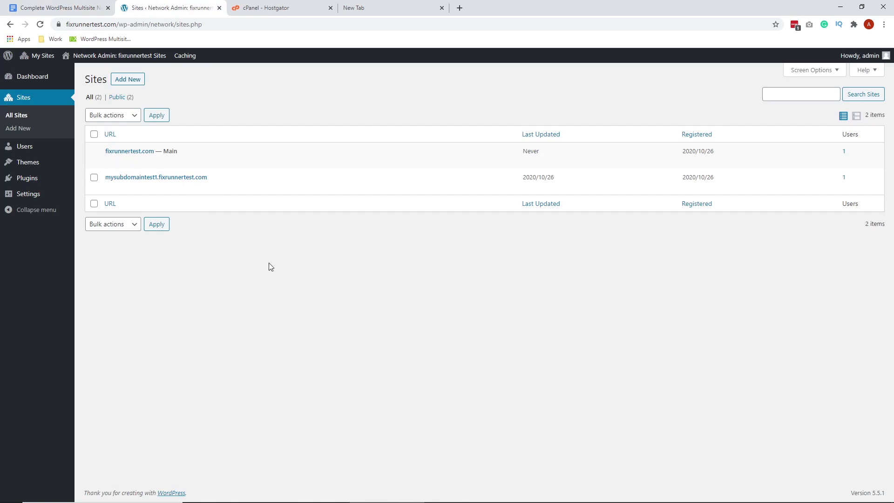
# Step: Switch to the main fixrunnertest site's Dashboard from the My Sites menu
pyautogui.moveTo(39, 56)
pyautogui.moveTo(50, 75)
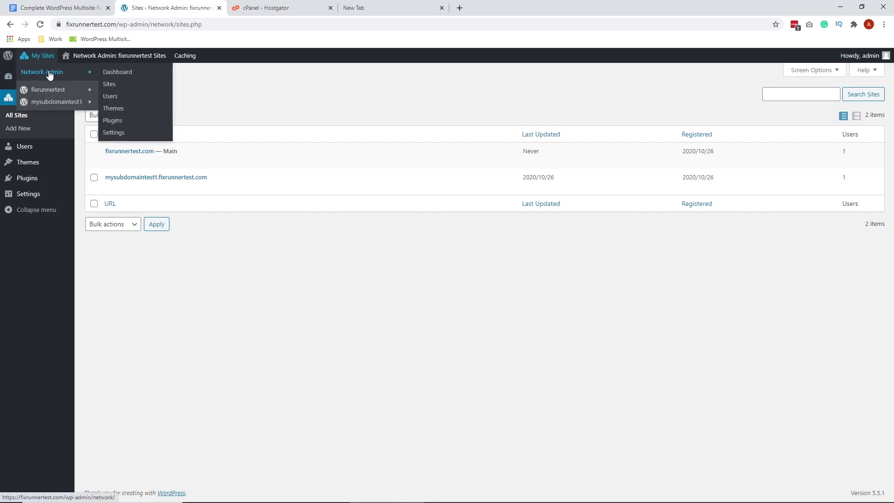
pyautogui.click(120, 110)
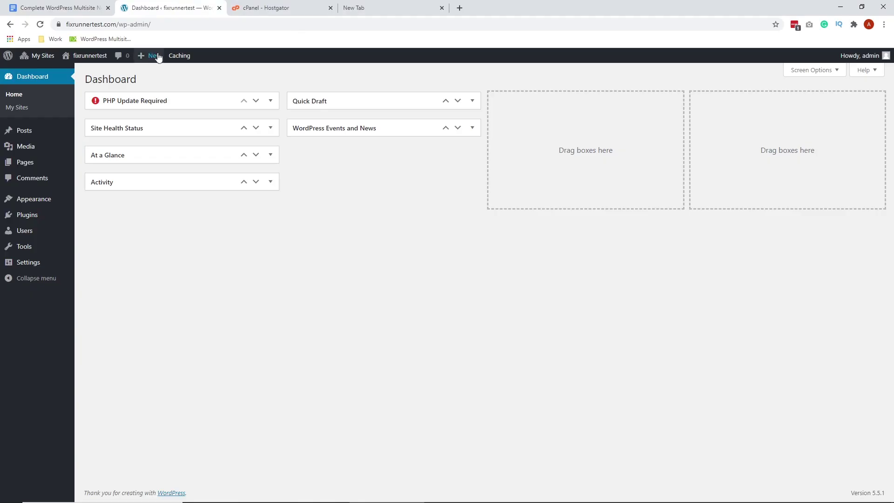
pyautogui.moveTo(35, 60)
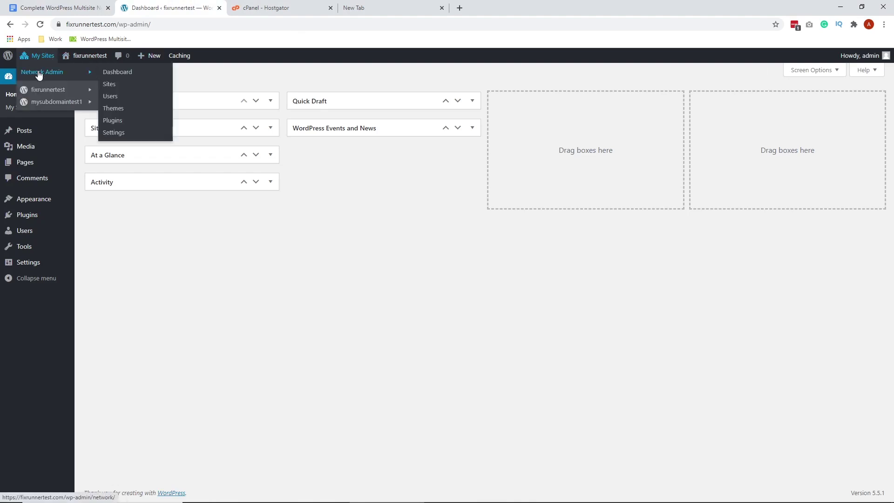
# Step: Show the network Users list, view the Add New User form, then return to All Users
pyautogui.click(111, 97)
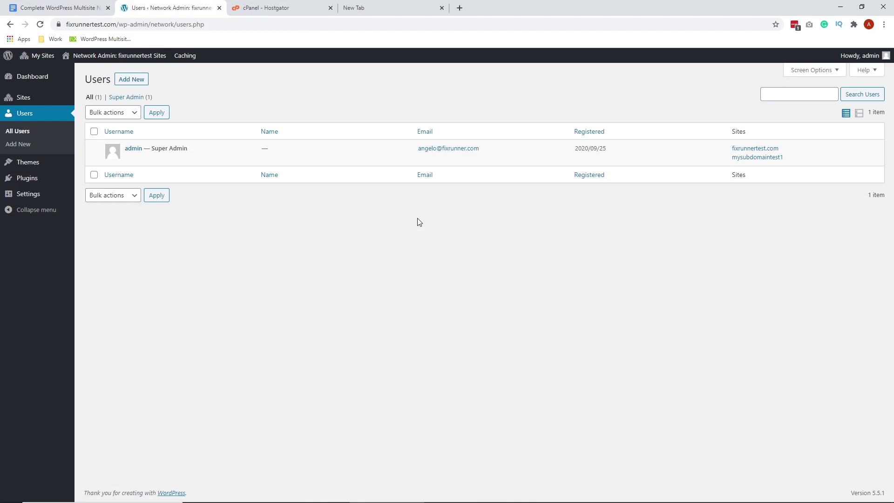
pyautogui.click(131, 80)
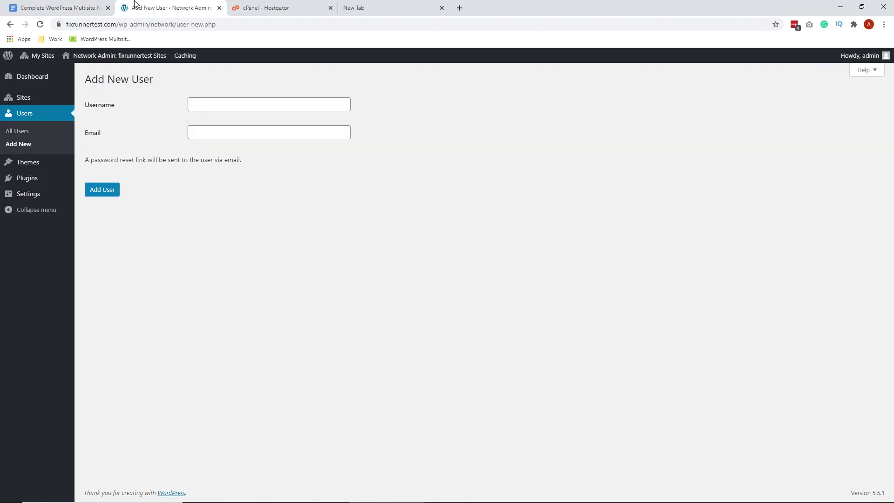
pyautogui.click(25, 132)
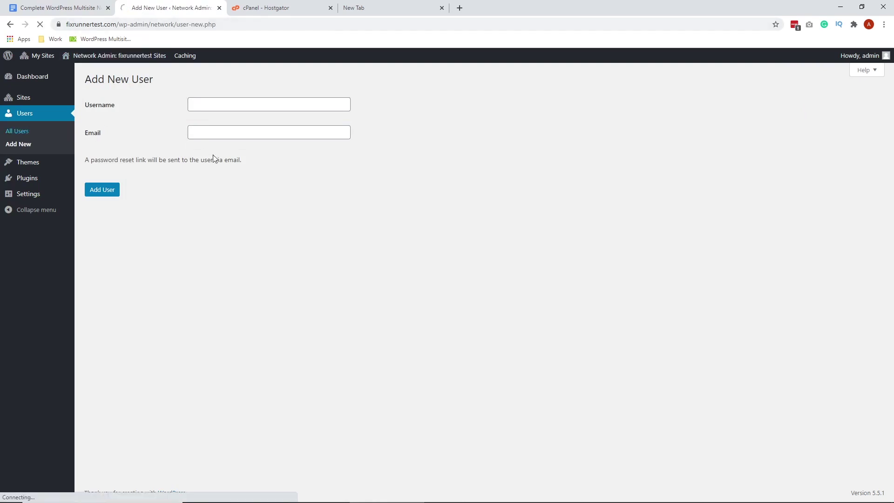